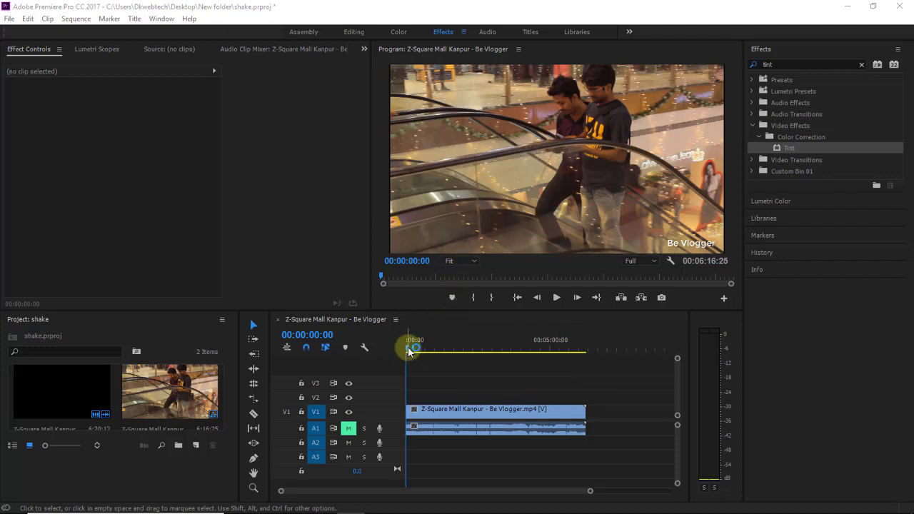
# Step: Preview the Z-Square Mall clip, then bring up the Project panel's New Item menu
pyautogui.moveTo(408, 349)
pyautogui.mouseDown()
pyautogui.moveTo(414, 357)
pyautogui.moveTo(370, 359)
pyautogui.mouseUp()
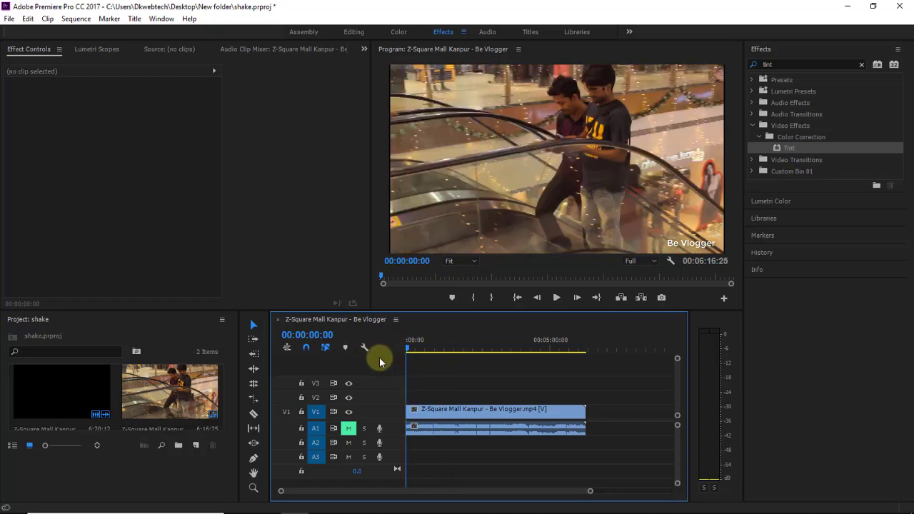
pyautogui.click(195, 447)
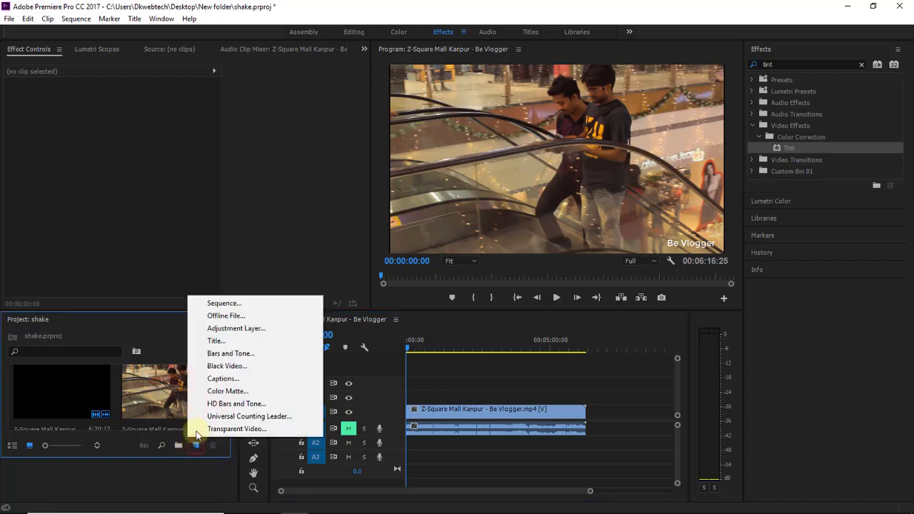
# Step: Create a default Adjustment Layer, place it on V2, and trim it to span the 00:06:16:25 mall clip
pyautogui.click(242, 329)
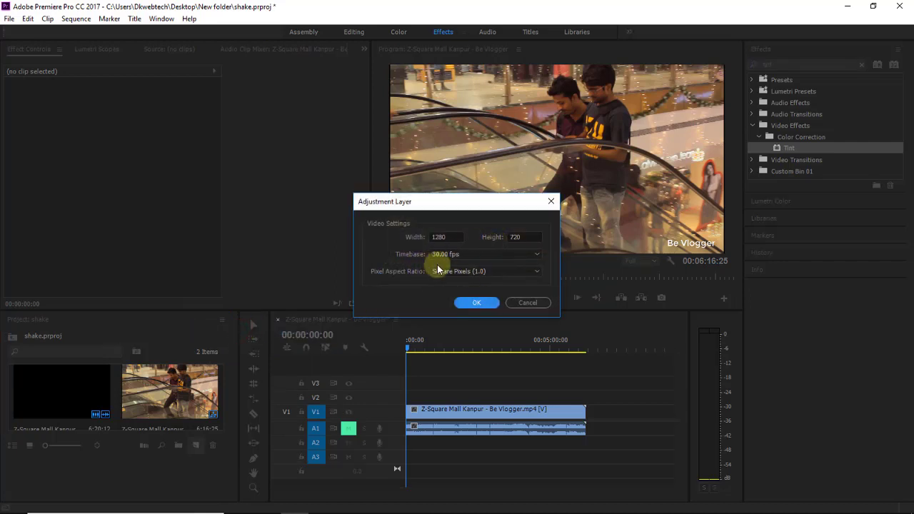
pyautogui.click(476, 303)
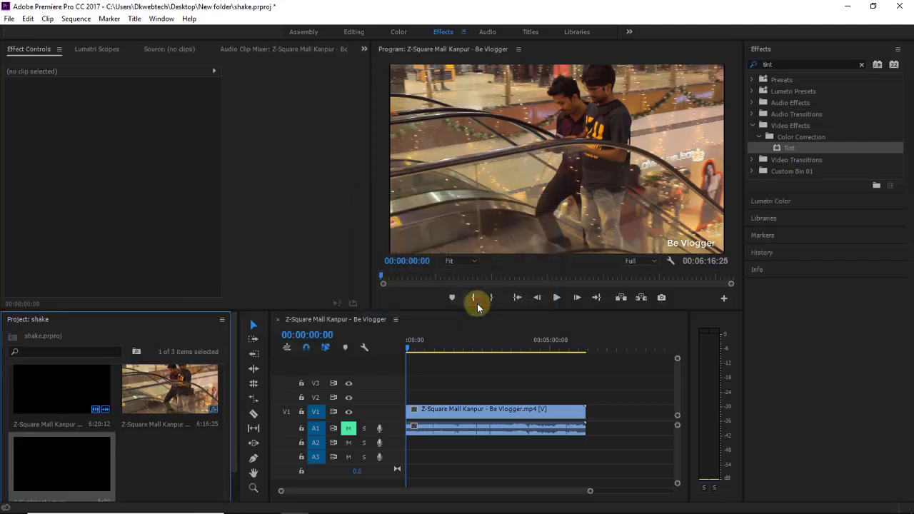
pyautogui.click(37, 469)
pyautogui.moveTo(37, 469); pyautogui.dragTo(418, 386)
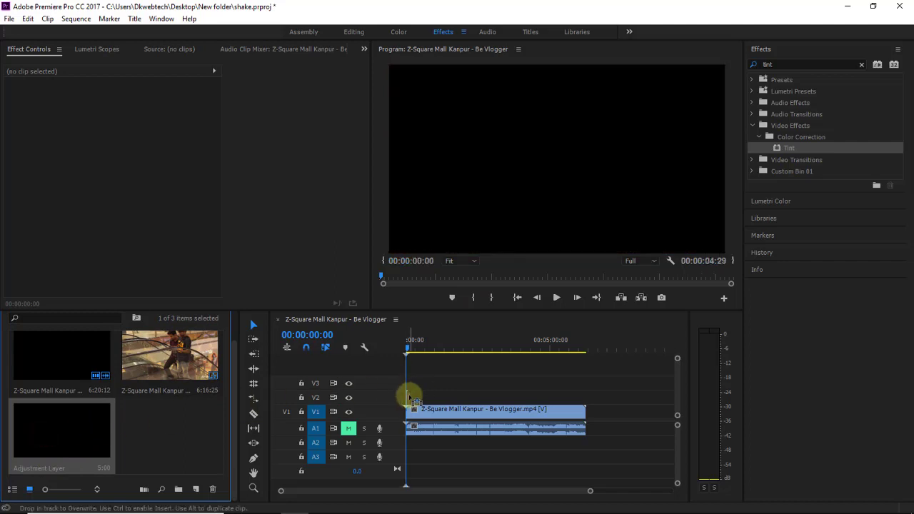
pyautogui.moveTo(418, 386)
pyautogui.mouseDown()
pyautogui.moveTo(413, 397)
pyautogui.moveTo(587, 398)
pyautogui.mouseUp()
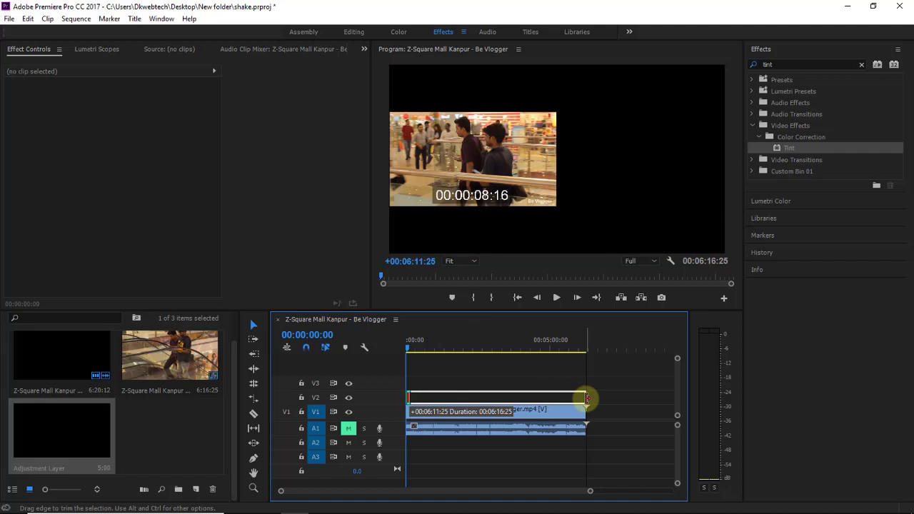
pyautogui.moveTo(587, 398); pyautogui.dragTo(585, 398)
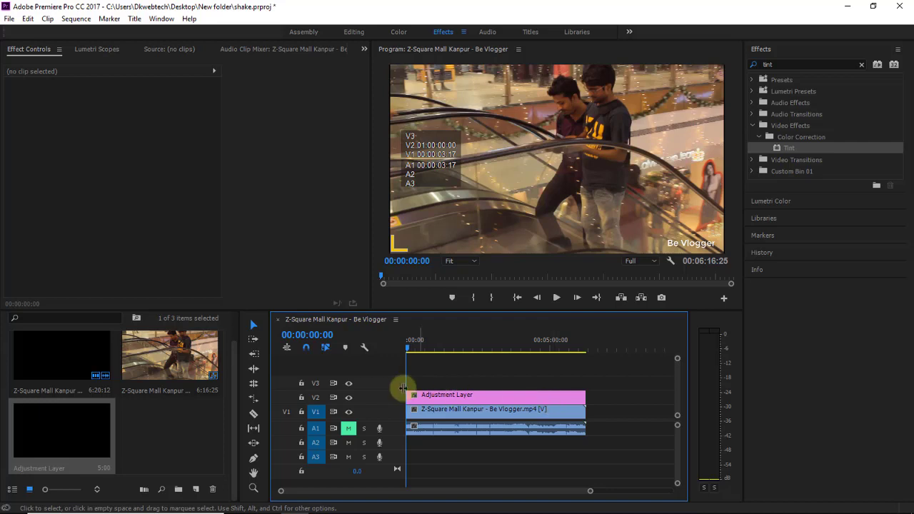
# Step: Apply the Color Correction Tint effect to the V2 adjustment layer, turning the footage black and white
pyautogui.click(408, 346)
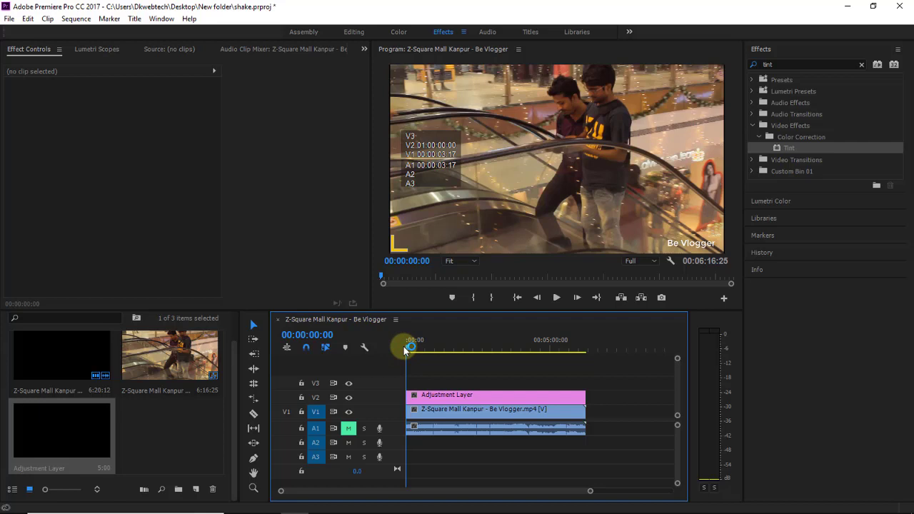
pyautogui.click(441, 398)
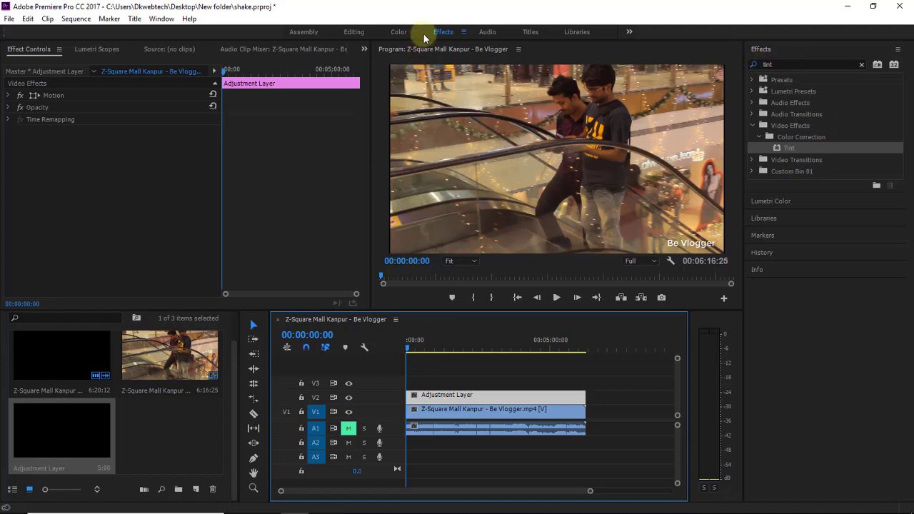
pyautogui.click(798, 63)
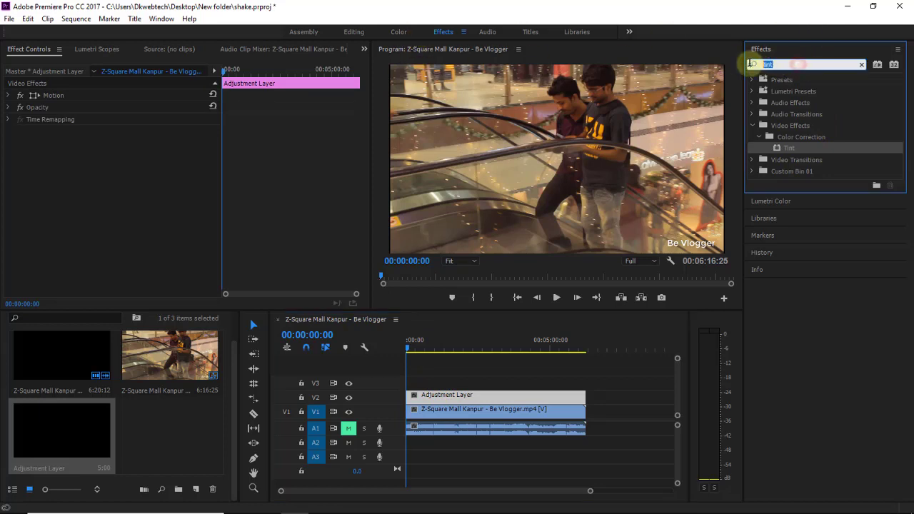
pyautogui.click(782, 68)
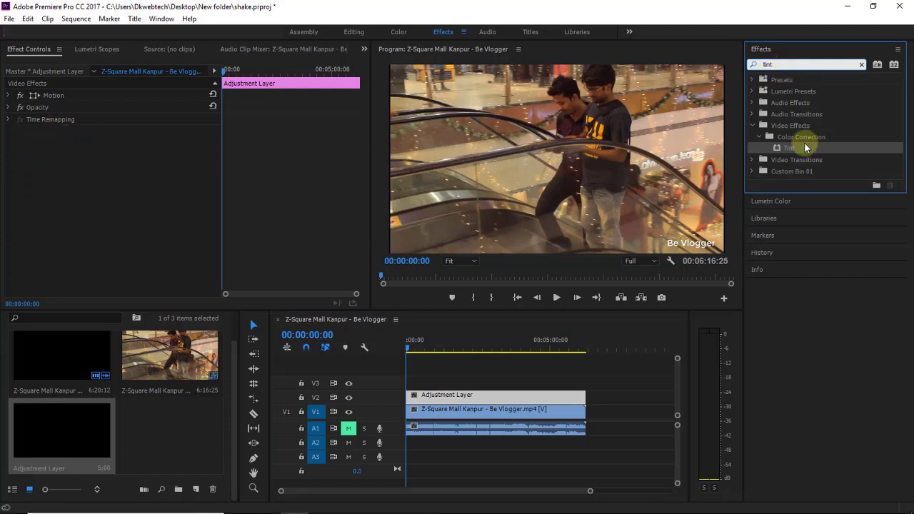
pyautogui.moveTo(798, 146); pyautogui.dragTo(442, 399)
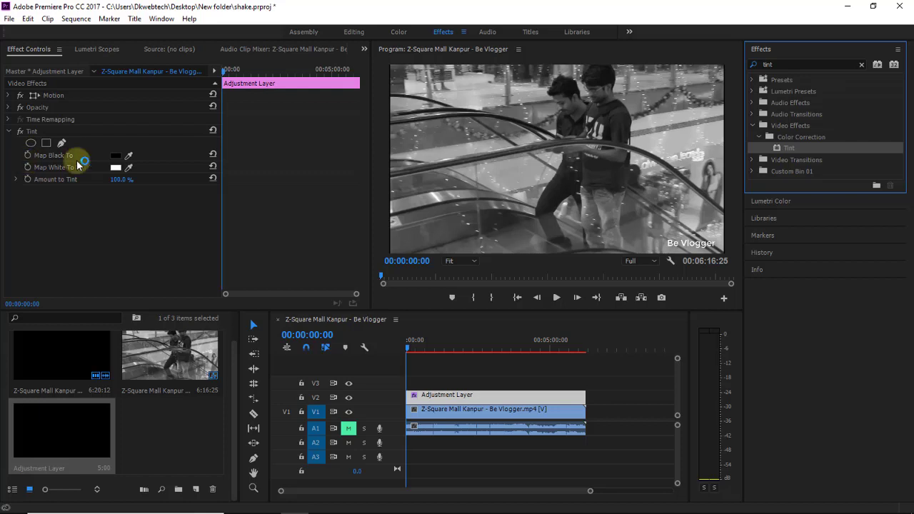
# Step: Preview the greyscale footage and zoom the Effect Controls timeline to roughly its first thirty seconds
pyautogui.click(410, 349)
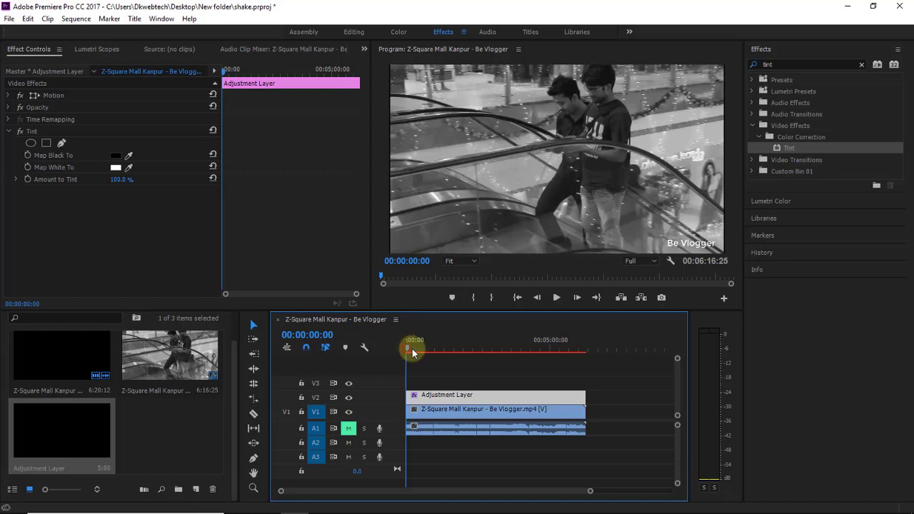
pyautogui.moveTo(410, 350); pyautogui.dragTo(411, 352)
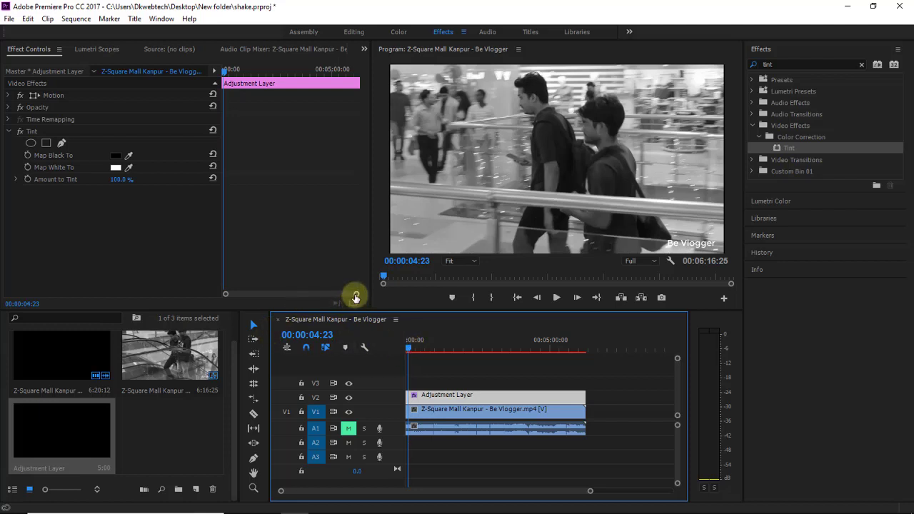
pyautogui.moveTo(355, 296); pyautogui.dragTo(336, 297)
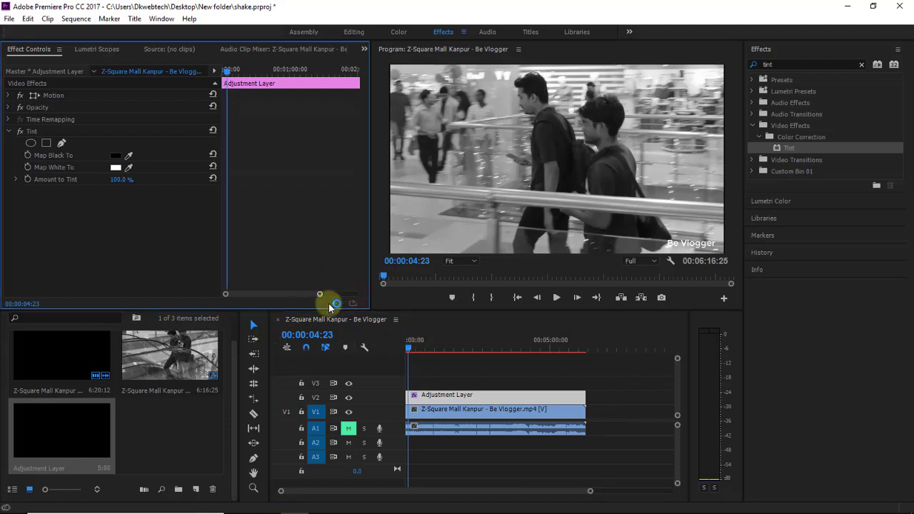
pyautogui.moveTo(318, 296); pyautogui.dragTo(293, 295)
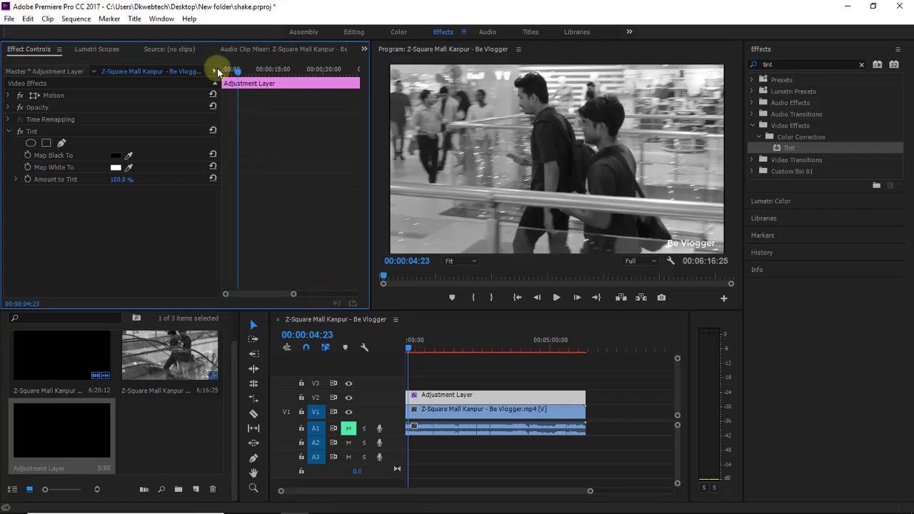
pyautogui.moveTo(223, 69)
pyautogui.mouseDown()
pyautogui.moveTo(275, 86)
pyautogui.moveTo(193, 77)
pyautogui.moveTo(228, 77)
pyautogui.moveTo(215, 72)
pyautogui.mouseUp()
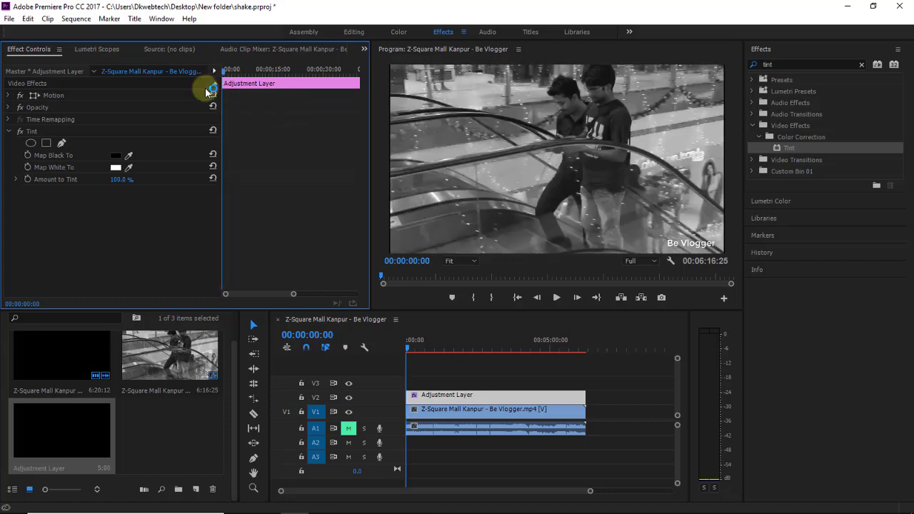
# Step: Keyframe Amount to Tint at 0% at the start and 100% around 00:00:01:17
pyautogui.click(27, 182)
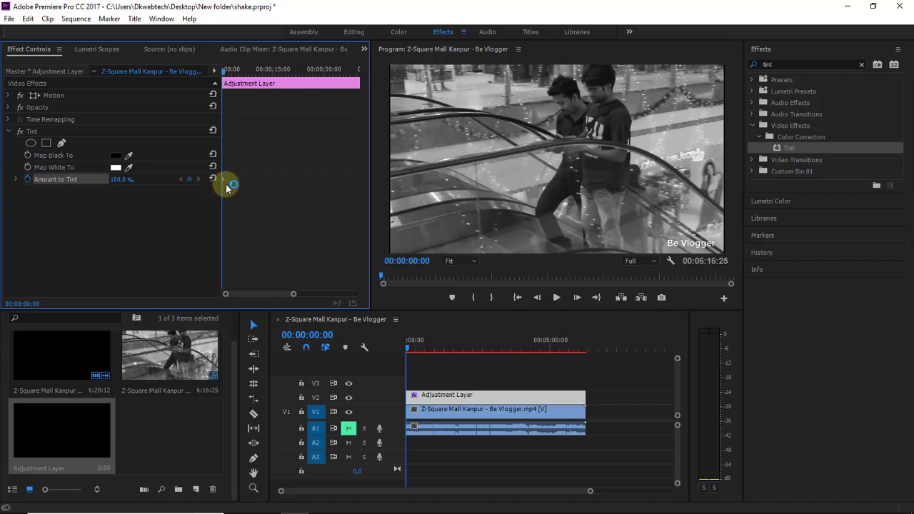
pyautogui.moveTo(293, 295)
pyautogui.mouseDown()
pyautogui.moveTo(316, 299)
pyautogui.moveTo(301, 297)
pyautogui.mouseUp()
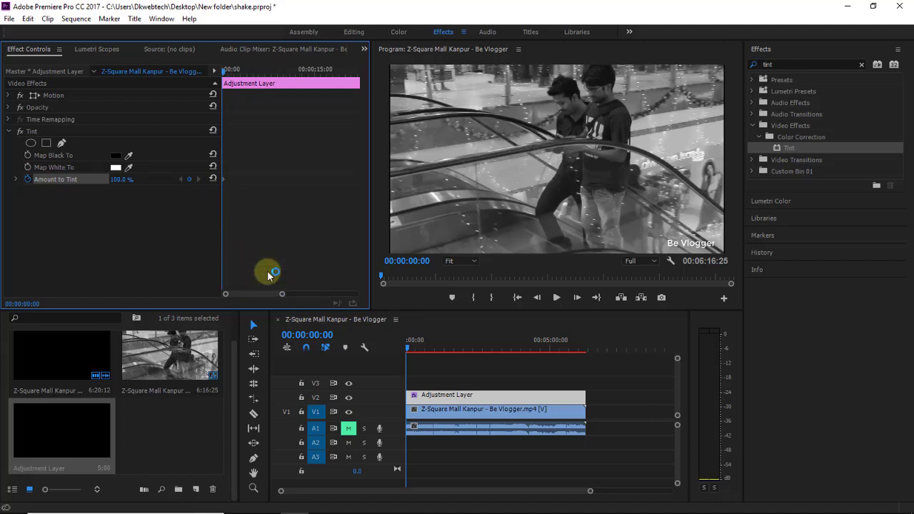
pyautogui.moveTo(122, 182); pyautogui.dragTo(93, 180)
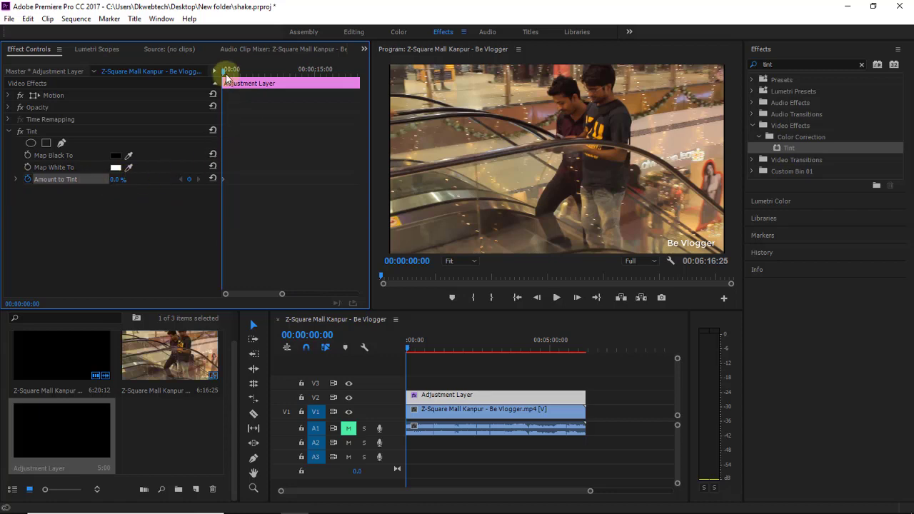
pyautogui.moveTo(226, 74); pyautogui.dragTo(233, 74)
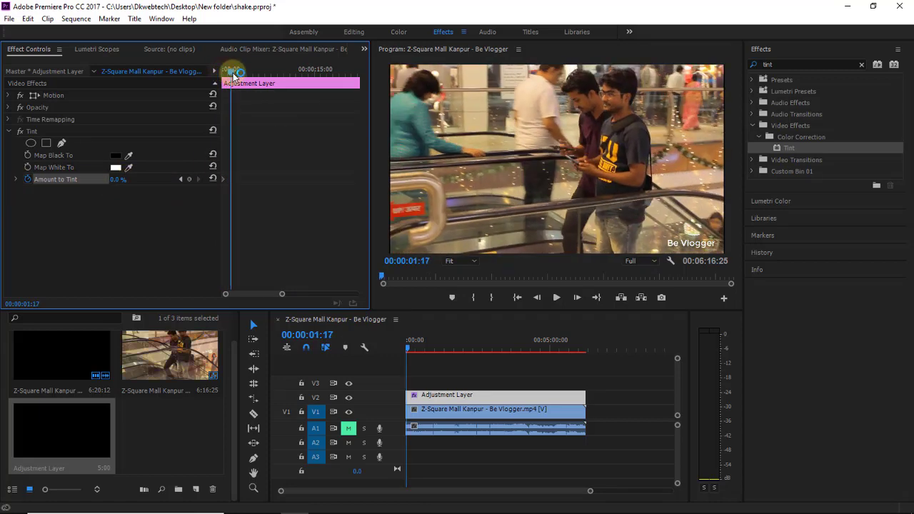
pyautogui.click(189, 180)
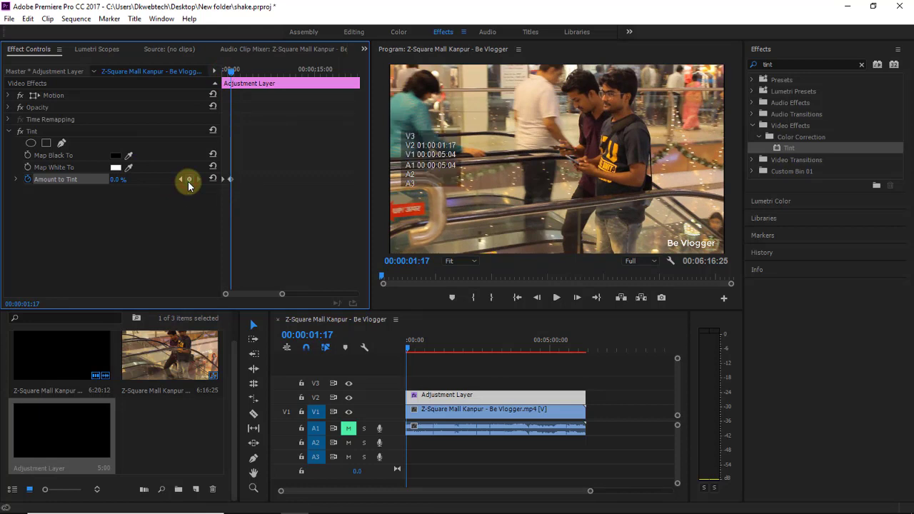
pyautogui.moveTo(115, 180); pyautogui.dragTo(198, 185)
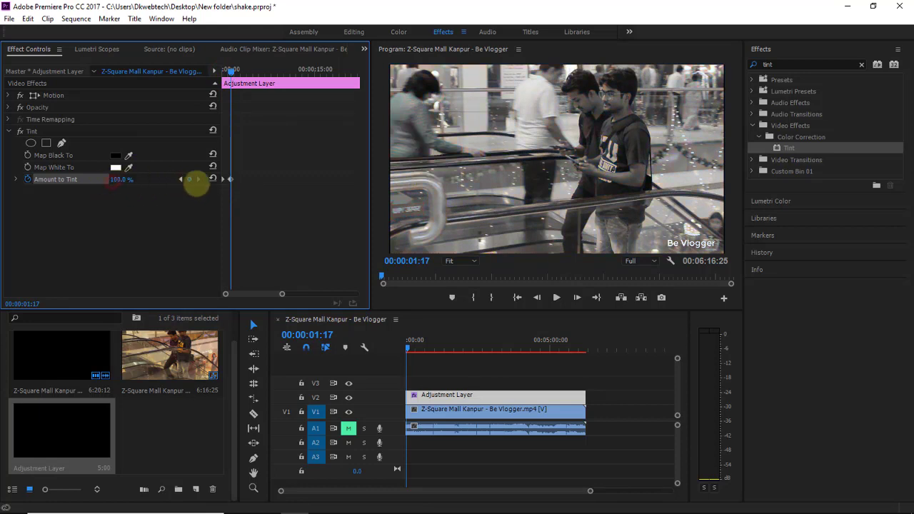
pyautogui.click(141, 185)
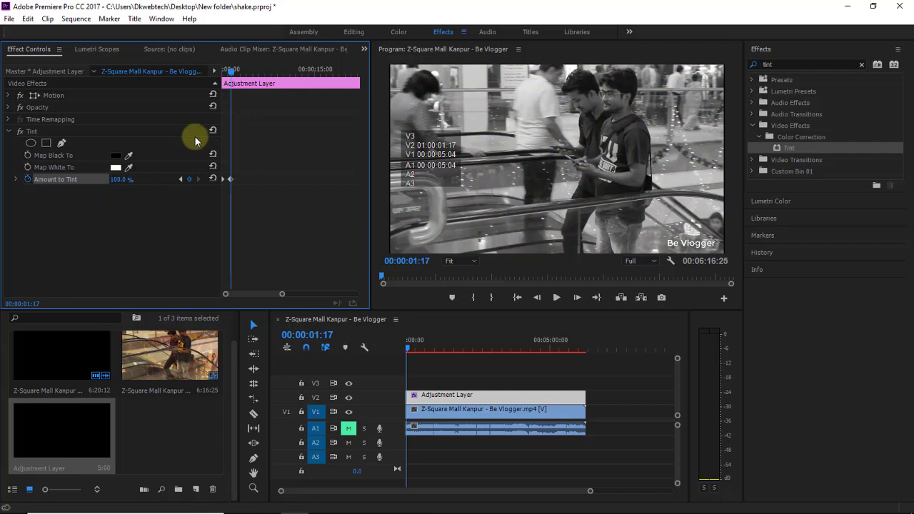
# Step: Play and scrub the opening to check the tint reaching 93.6% by 00:00:01:14
pyautogui.moveTo(230, 71); pyautogui.dragTo(179, 78)
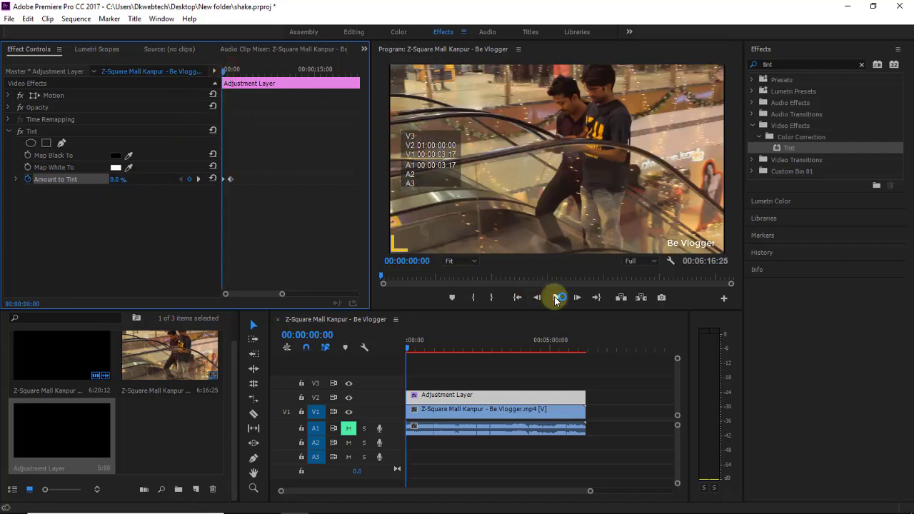
pyautogui.click(555, 297)
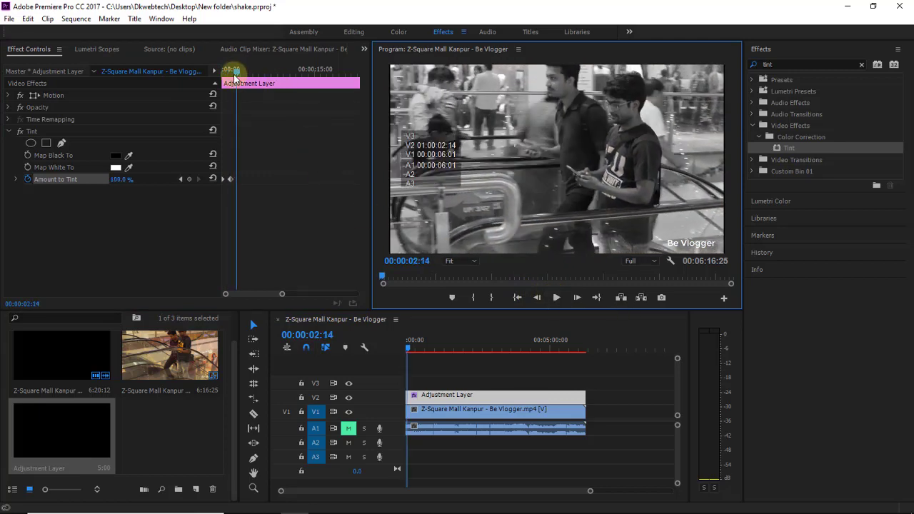
pyautogui.moveTo(234, 75); pyautogui.dragTo(205, 79)
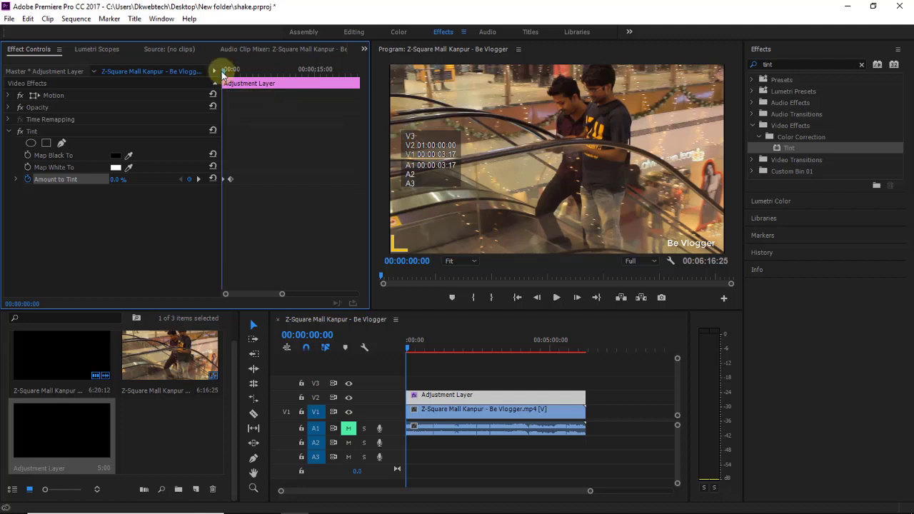
pyautogui.moveTo(222, 74); pyautogui.dragTo(231, 71)
pyautogui.click(228, 179)
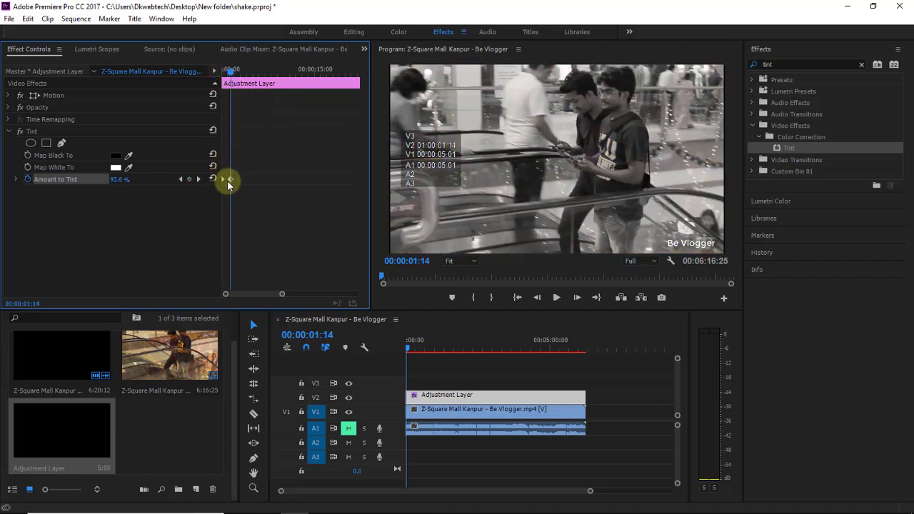
pyautogui.click(231, 182)
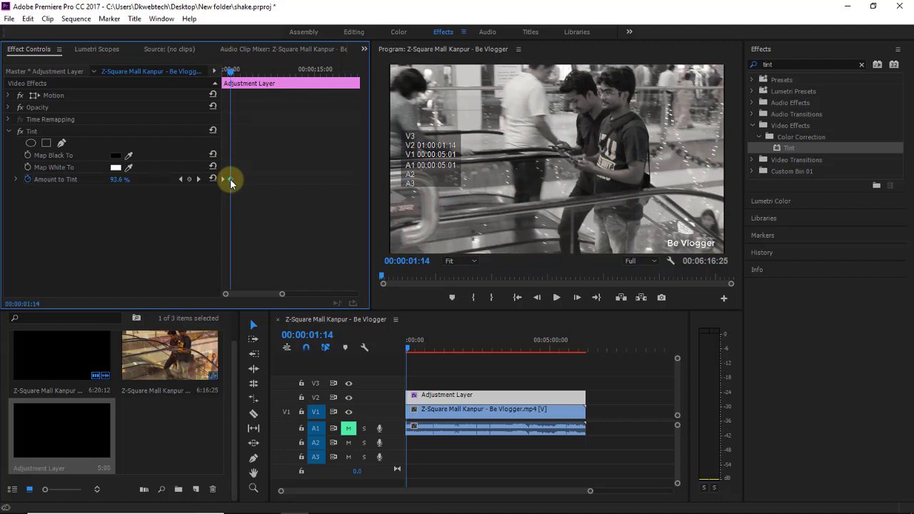
# Step: Set Tint's Map Black To red and Map White To bright yellow
pyautogui.click(116, 156)
pyautogui.moveTo(433, 213); pyautogui.dragTo(476, 364)
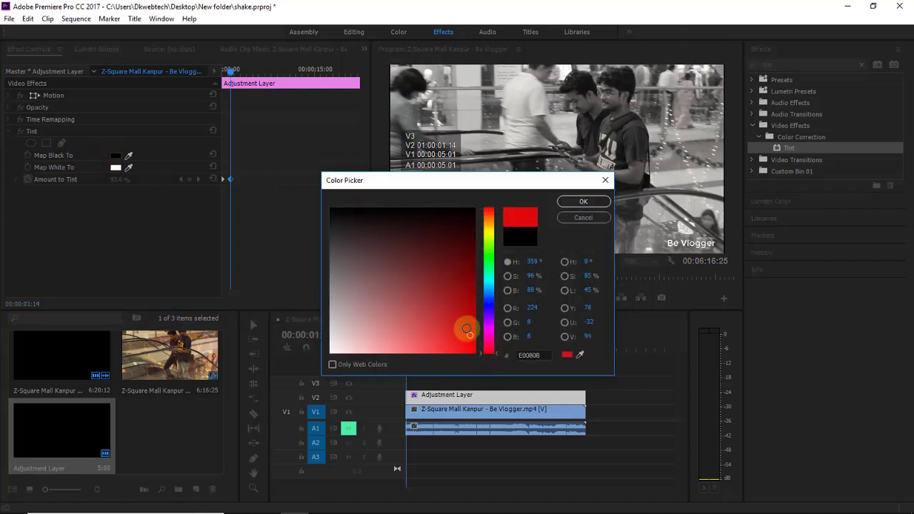
pyautogui.click(580, 203)
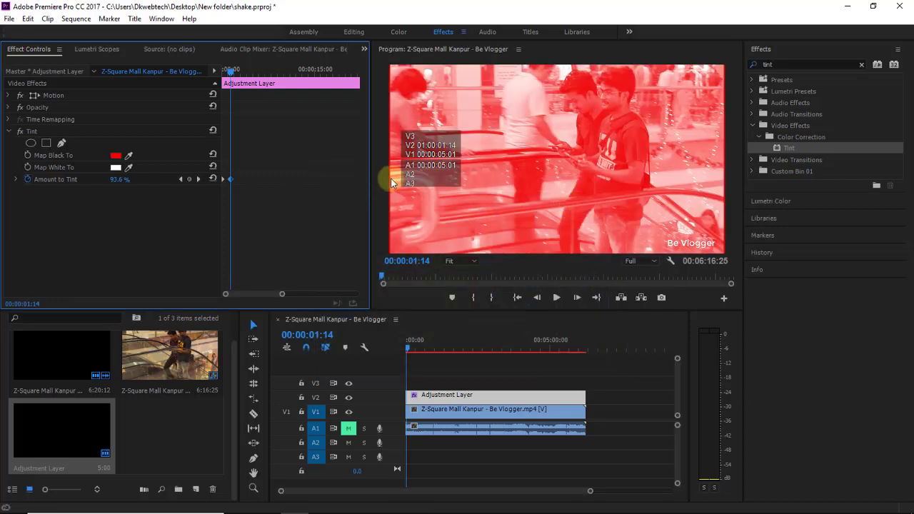
pyautogui.click(116, 169)
pyautogui.click(489, 231)
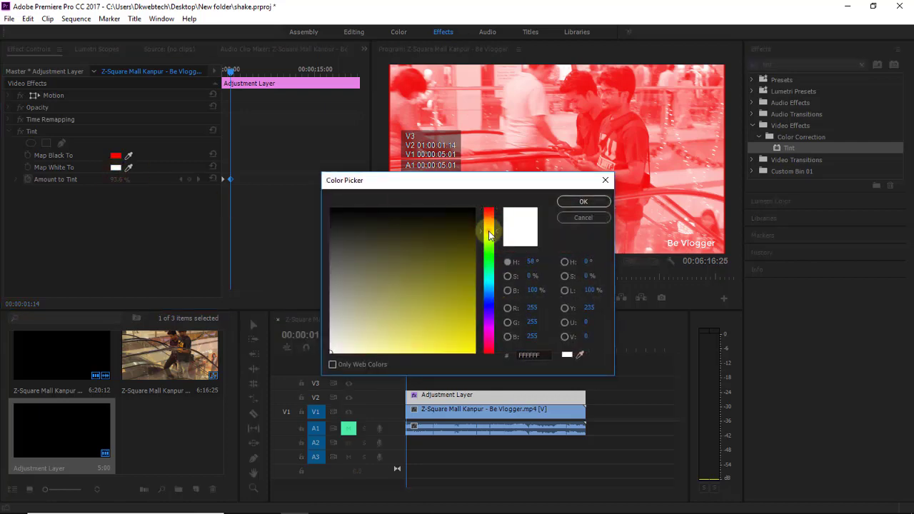
pyautogui.moveTo(458, 262); pyautogui.dragTo(472, 328)
pyautogui.click(575, 202)
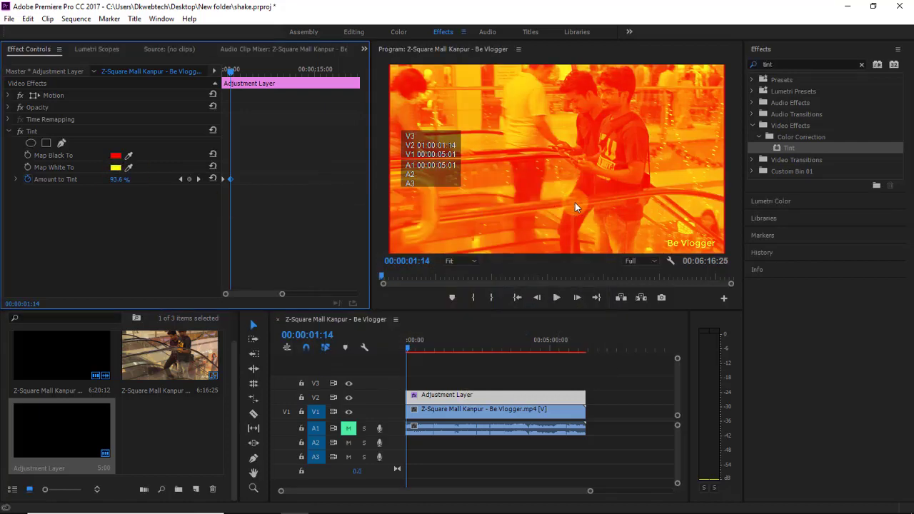
# Step: Change Map Black To back to black (000000), then return to the sequence start
pyautogui.click(116, 155)
pyautogui.moveTo(467, 218); pyautogui.dragTo(477, 201)
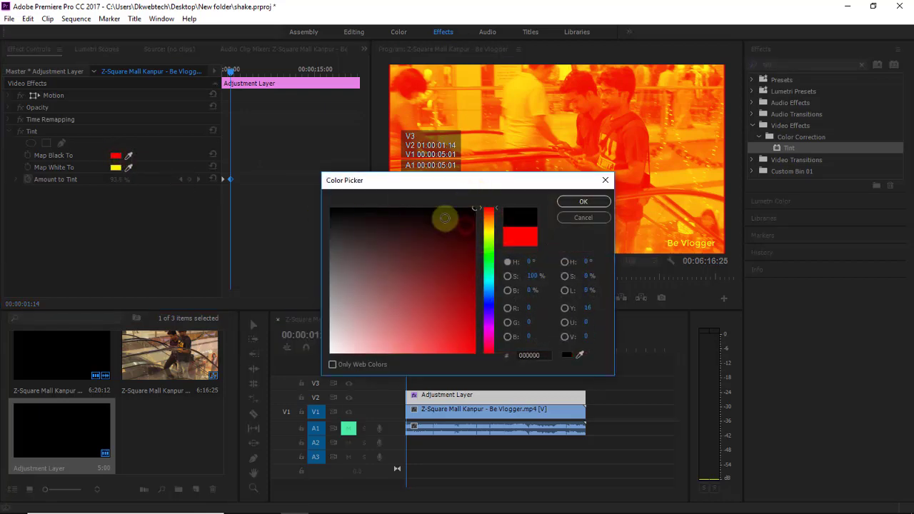
pyautogui.click(584, 201)
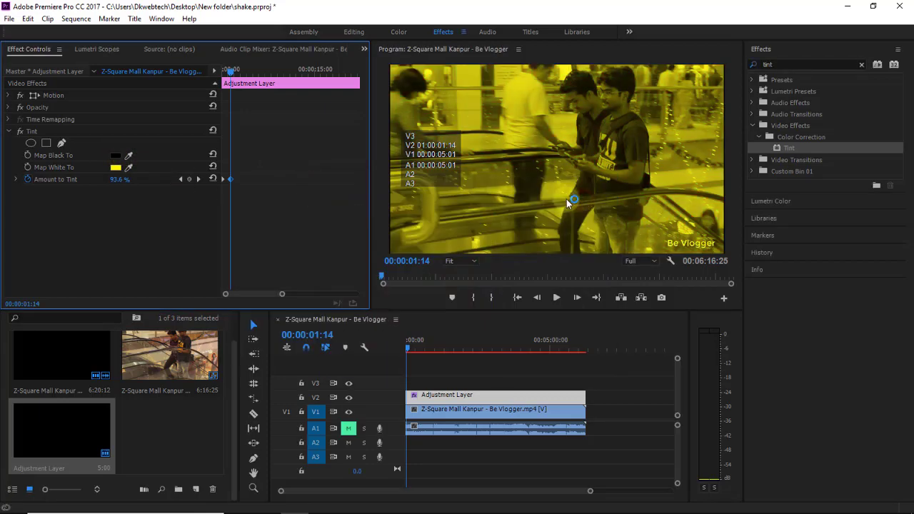
pyautogui.click(408, 348)
pyautogui.click(556, 297)
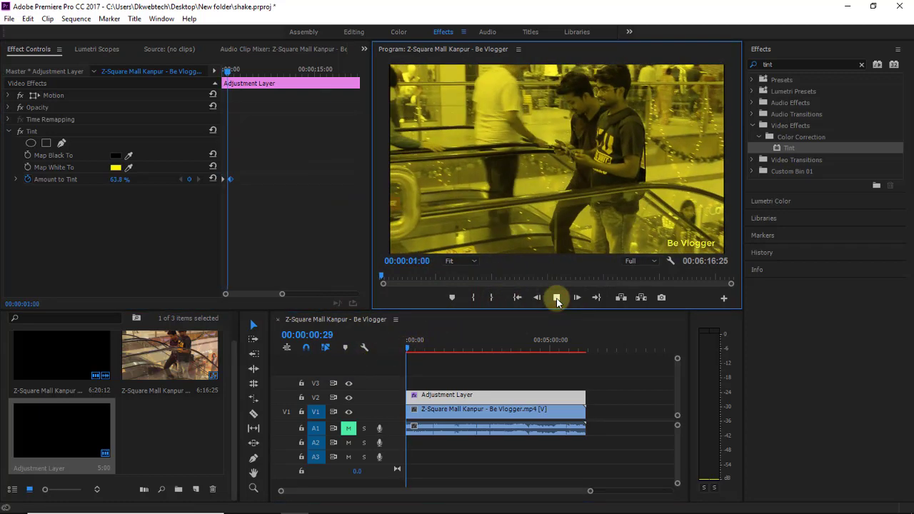
pyautogui.click(556, 297)
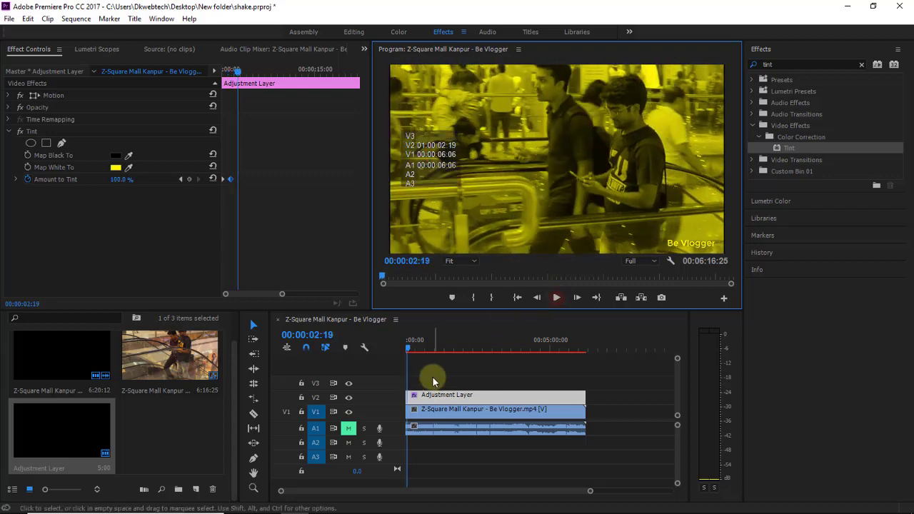
pyautogui.moveTo(408, 352); pyautogui.dragTo(367, 351)
pyautogui.click(557, 297)
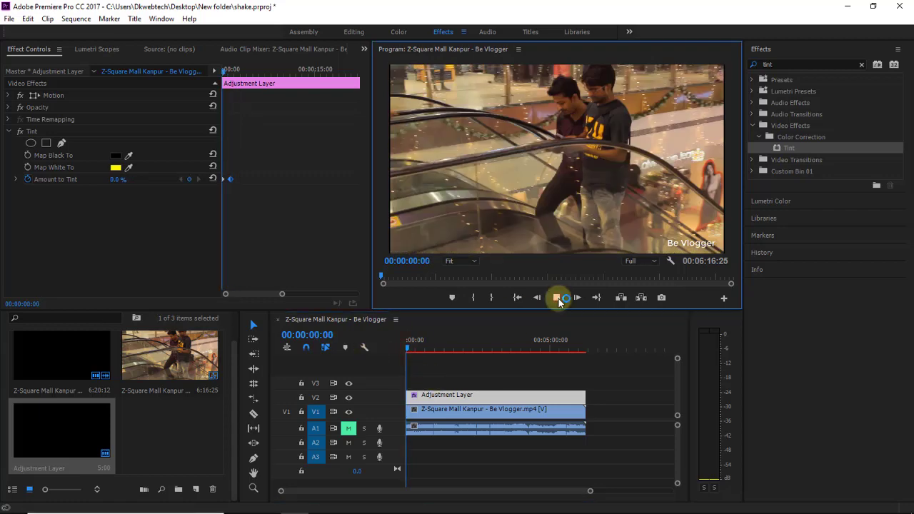
pyautogui.click(557, 297)
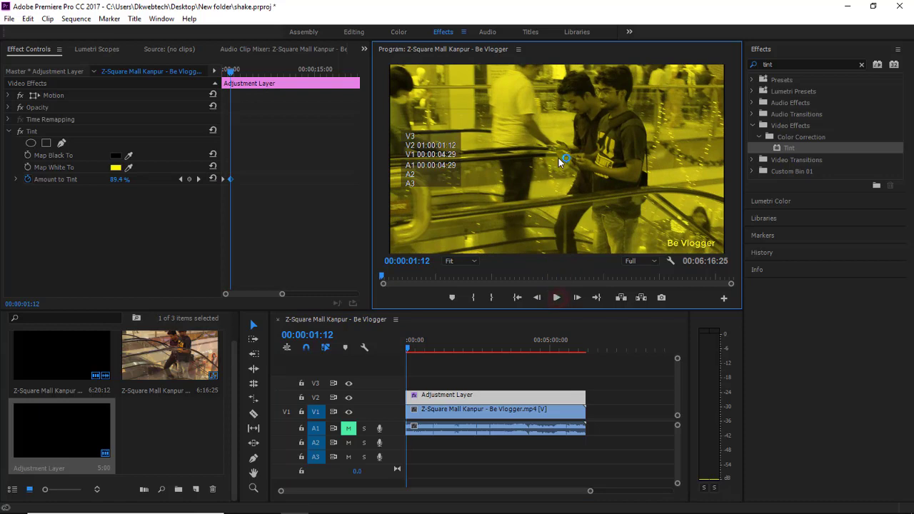
pyautogui.press('`')
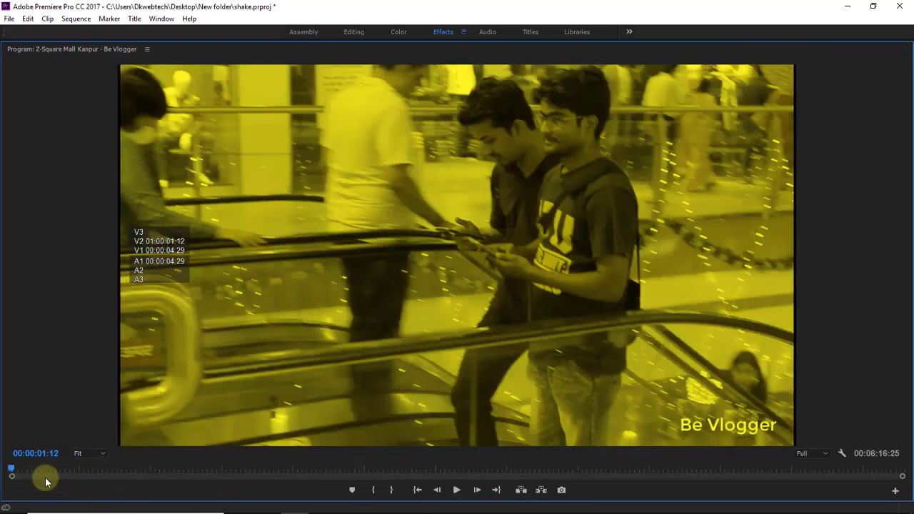
pyautogui.click(419, 492)
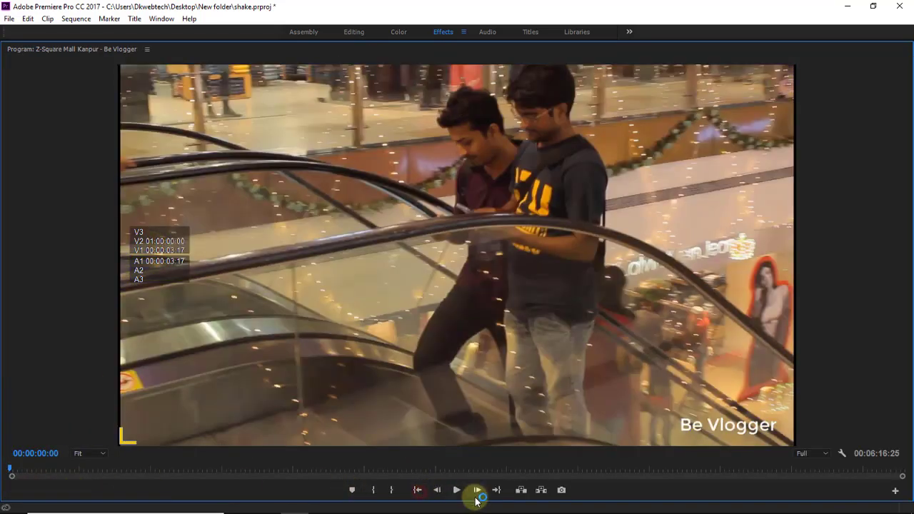
pyautogui.click(461, 495)
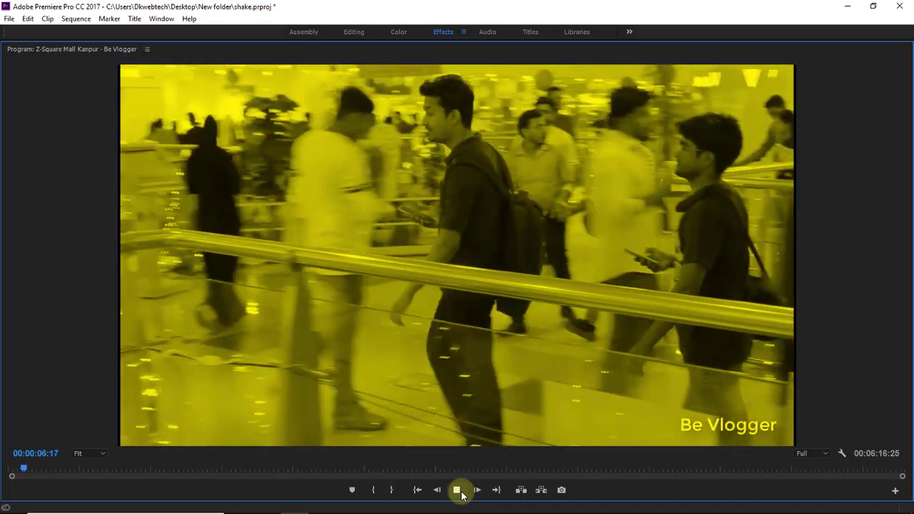
pyautogui.click(457, 490)
pyautogui.press('`')
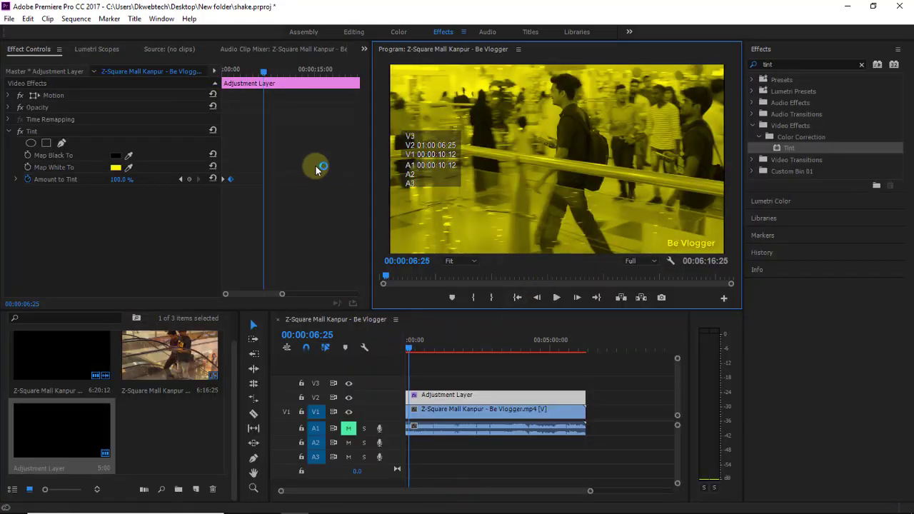
# Step: Hold Amount to Tint at 100% until 00:00:02:18, then drop it to 0% at 00:00:03:10
pyautogui.moveTo(269, 76); pyautogui.dragTo(243, 81)
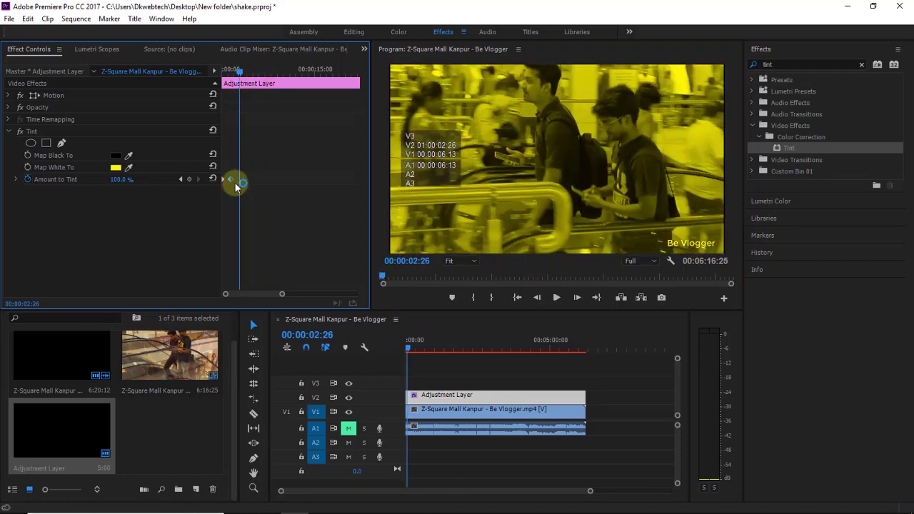
pyautogui.click(243, 74)
pyautogui.moveTo(243, 74); pyautogui.dragTo(238, 72)
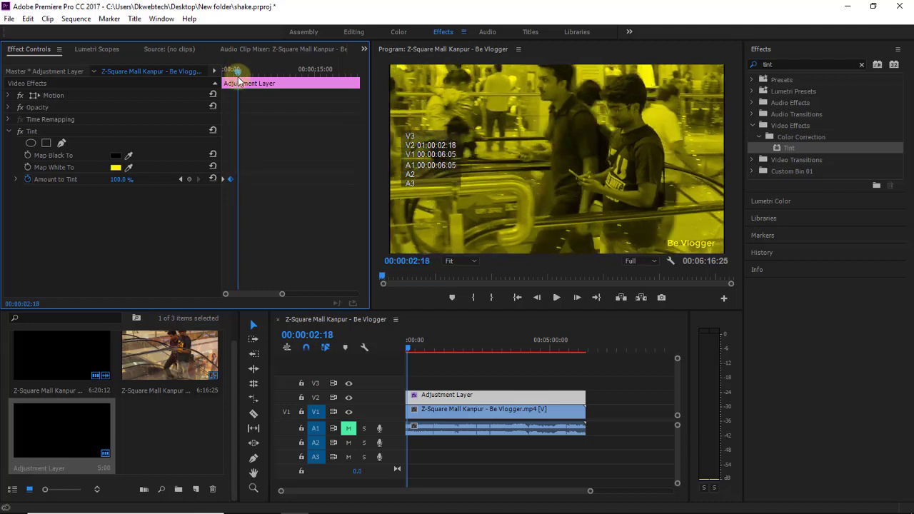
pyautogui.click(241, 178)
pyautogui.click(189, 179)
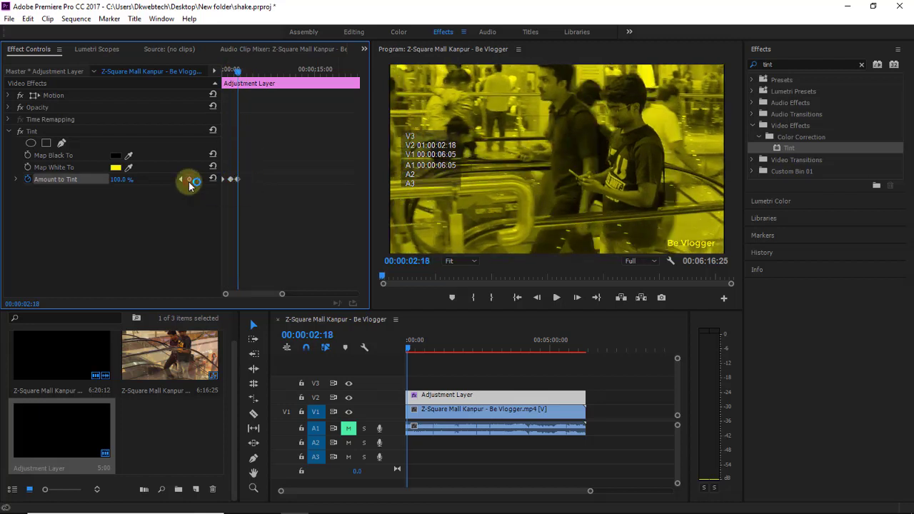
pyautogui.moveTo(239, 181); pyautogui.dragTo(243, 179)
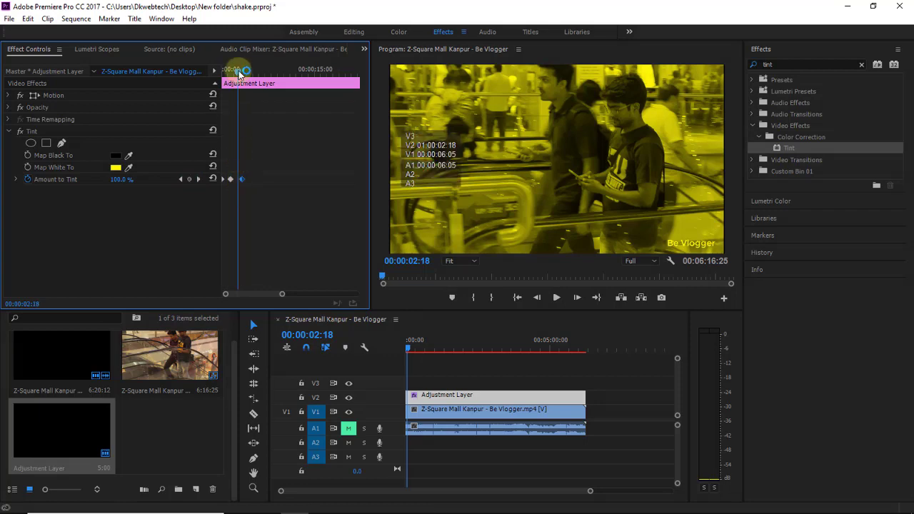
pyautogui.moveTo(238, 71); pyautogui.dragTo(243, 71)
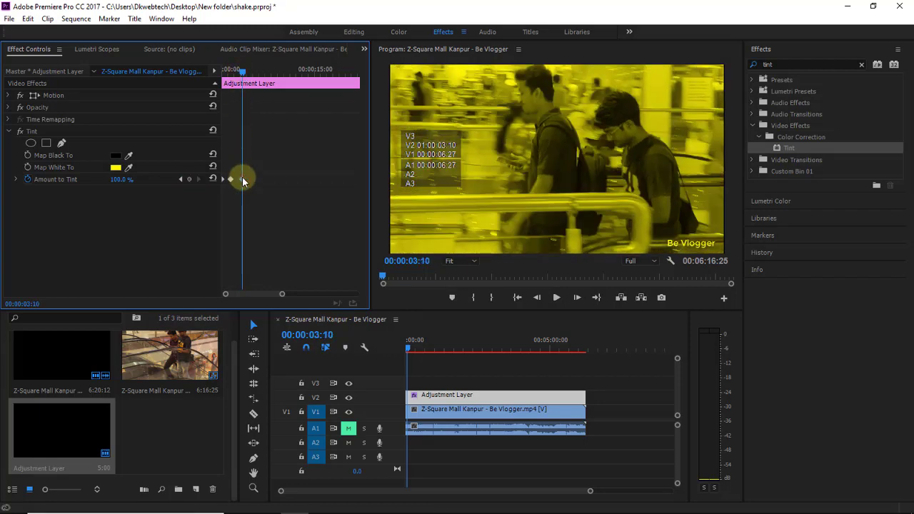
pyautogui.moveTo(121, 180); pyautogui.dragTo(100, 187)
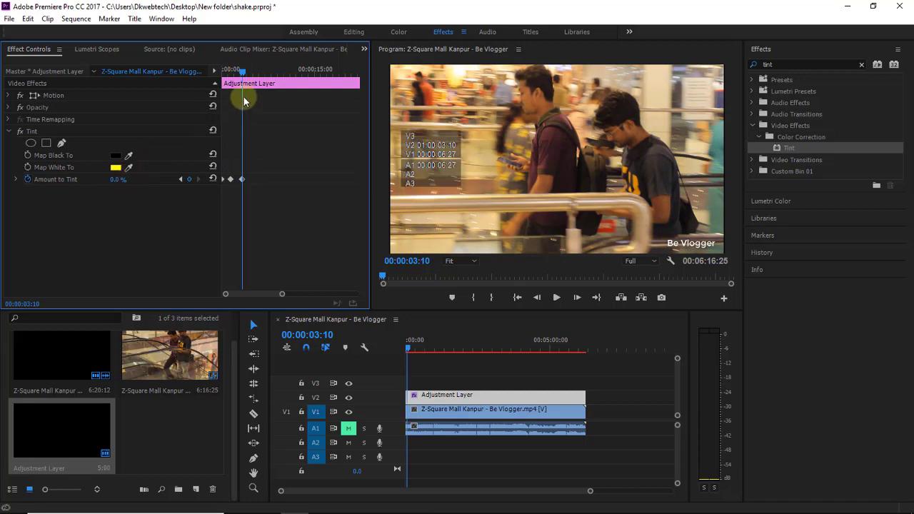
pyautogui.moveTo(242, 69); pyautogui.dragTo(223, 70)
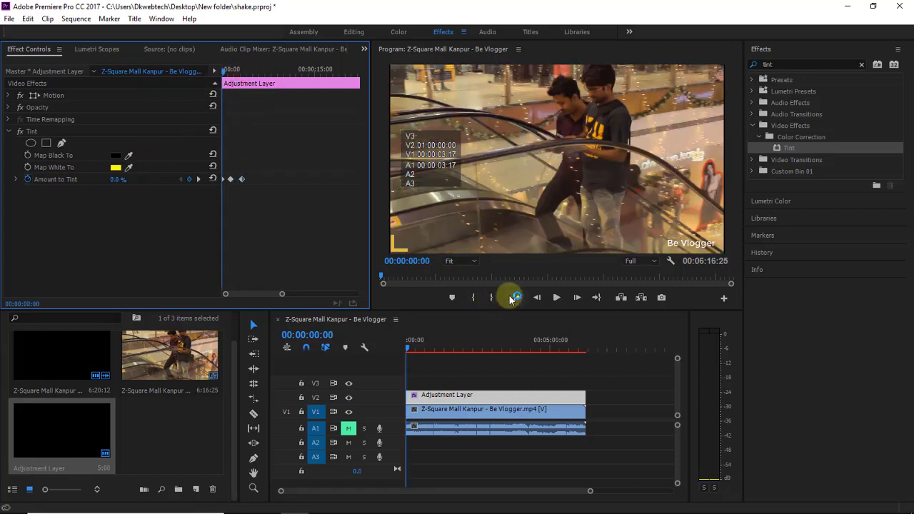
pyautogui.press('`')
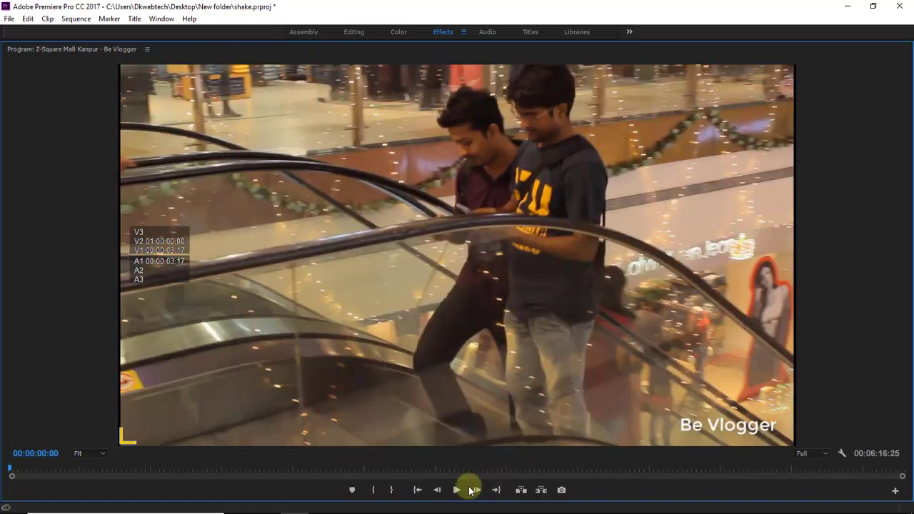
pyautogui.click(456, 491)
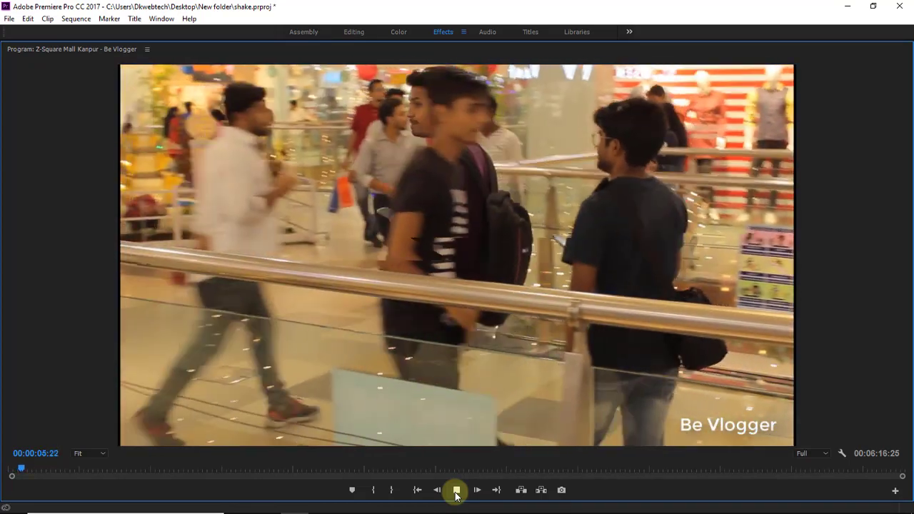
pyautogui.click(456, 491)
pyautogui.press('`')
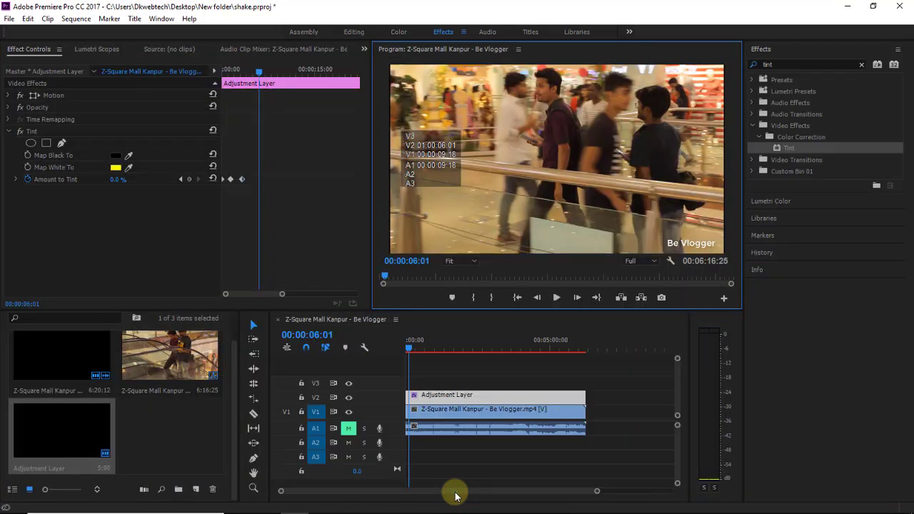